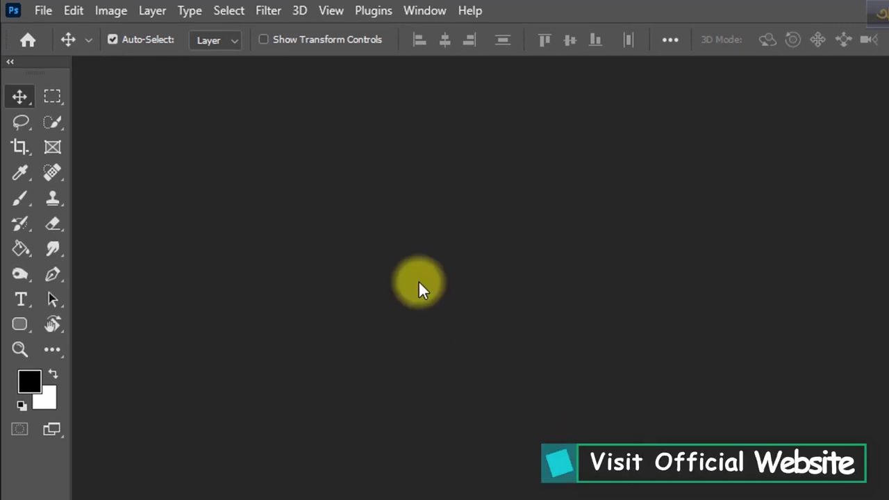
# Open both portrait JPGs, d9jc507-fullview and dbam70u-fullview, from the desktop's Artificial Intelligence AI Automatic Skin Retouching Best Photoshop Actions folder
pyautogui.click(43, 12)
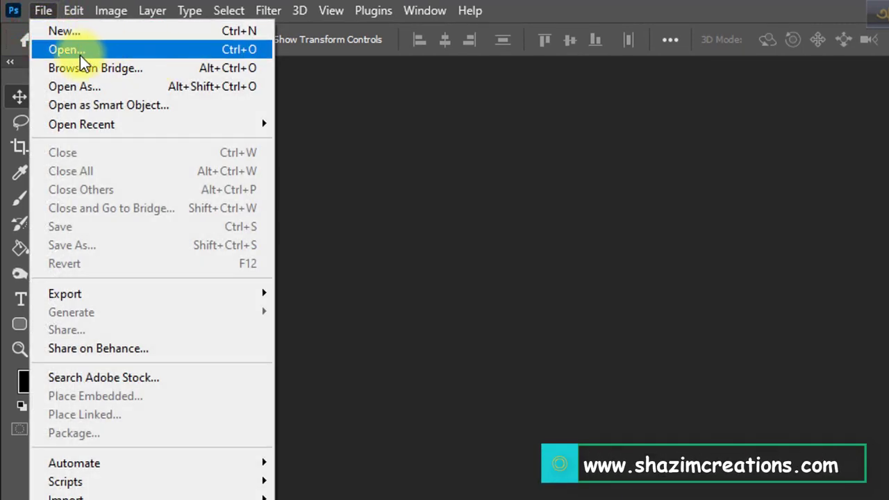
pyautogui.click(138, 53)
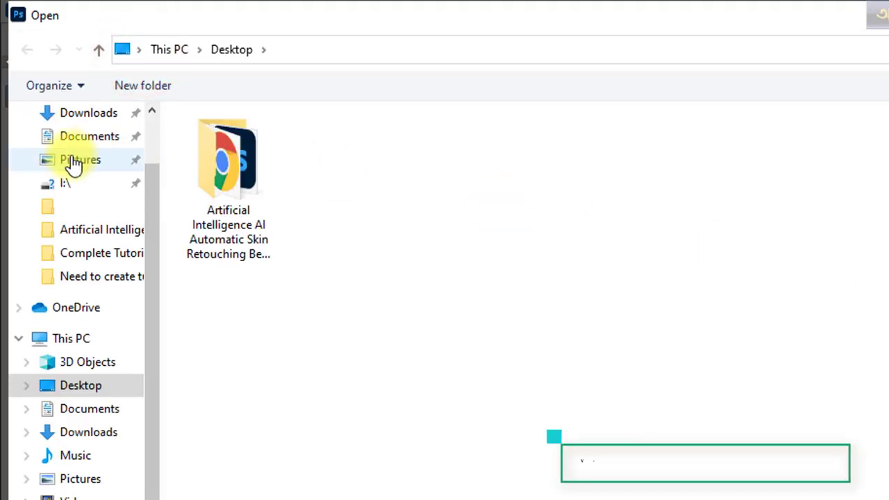
pyautogui.doubleClick(239, 182)
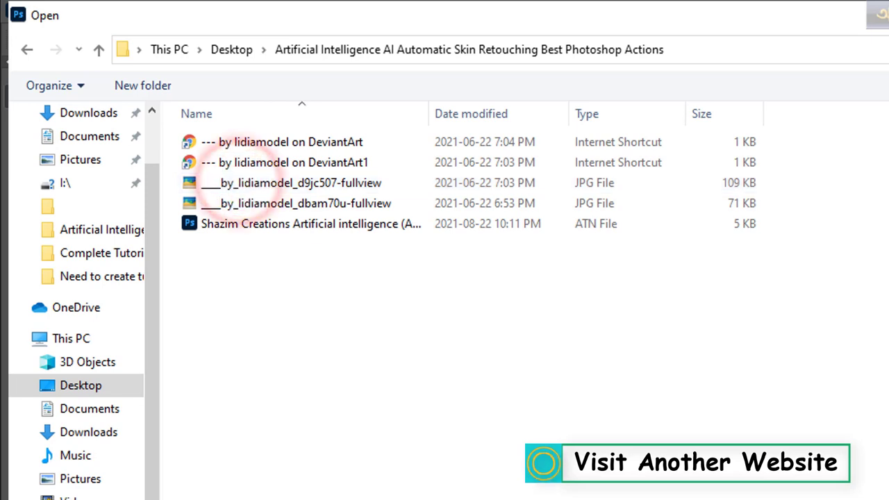
pyautogui.hotkey('ctrl', 'shift', '7')
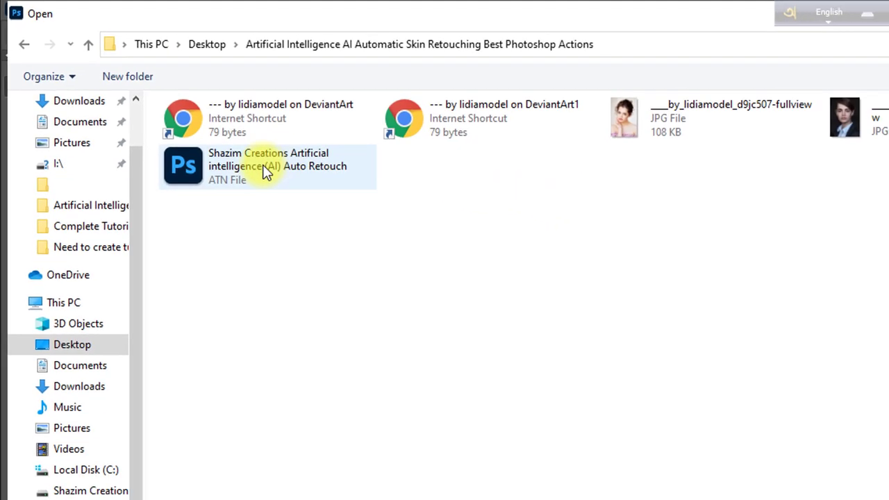
pyautogui.click(692, 110)
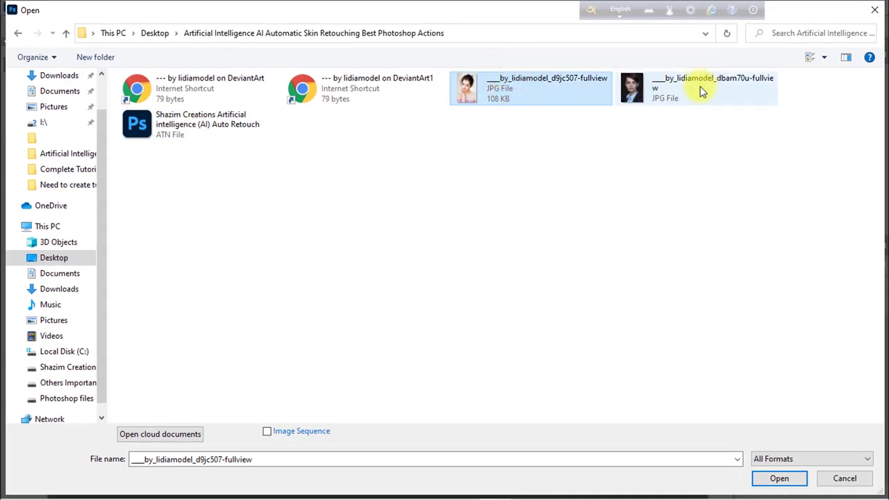
pyautogui.keyDown('ctrl'); pyautogui.click(701, 92); pyautogui.keyUp('ctrl')
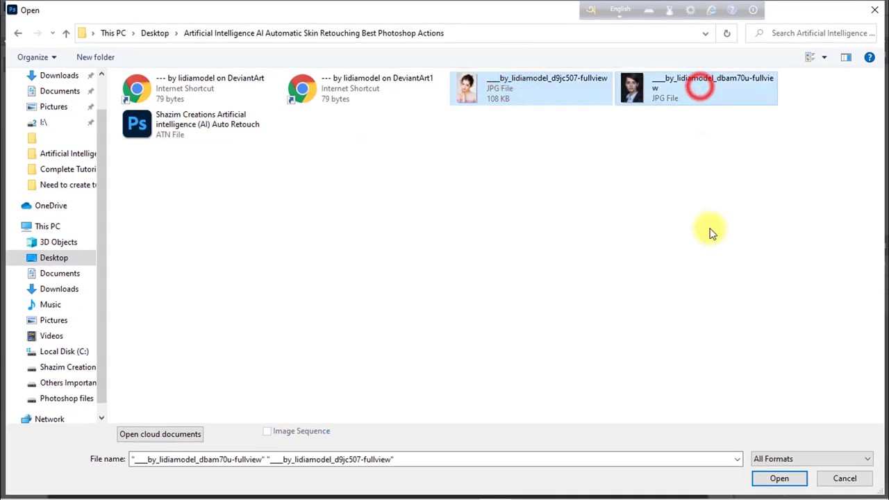
pyautogui.click(778, 479)
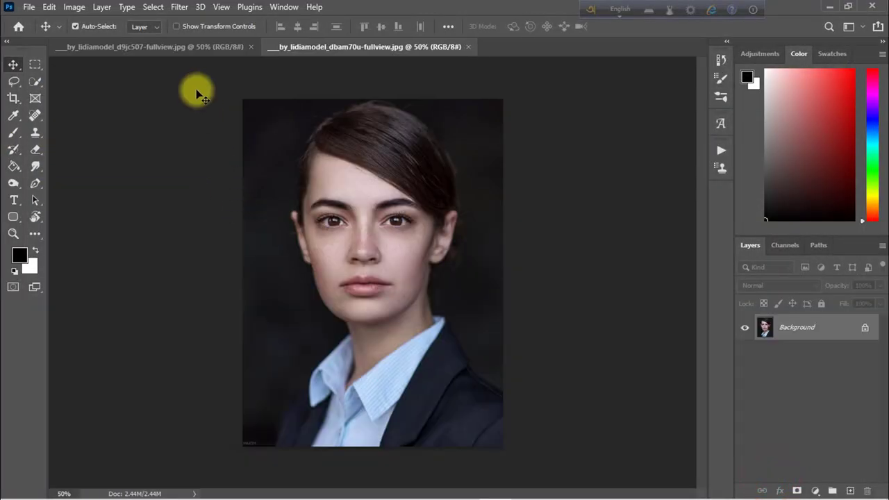
# Switch to the d9jc507-fullview portrait and examine the facial skin up close
pyautogui.click(152, 45)
pyautogui.moveTo(377, 234); pyautogui.dragTo(430, 231)
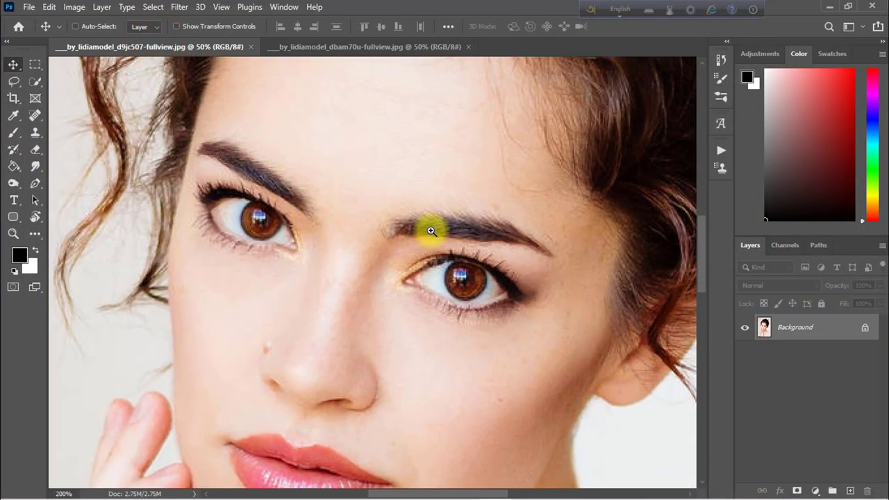
pyautogui.moveTo(407, 178); pyautogui.dragTo(314, 169)
pyautogui.moveTo(314, 168); pyautogui.dragTo(330, 168)
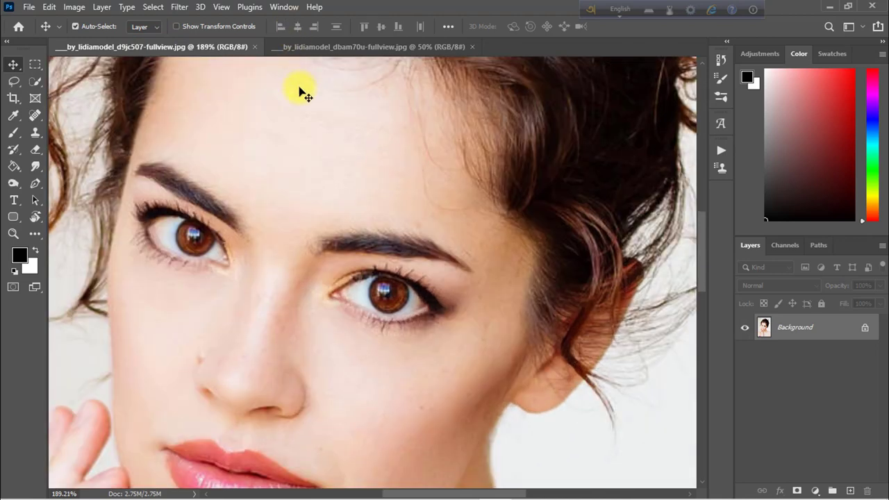
pyautogui.scroll(-2, 298, 139)
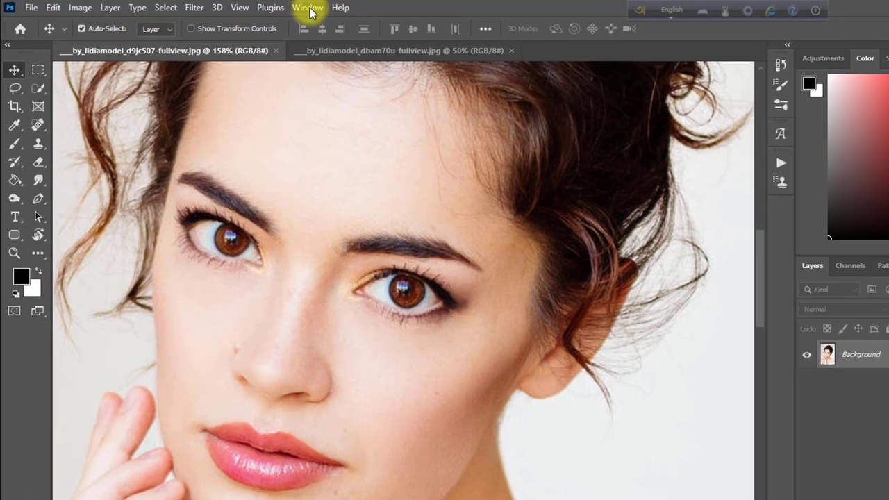
# Show the Actions panel and load the action set "Shazim Creations Artificial intelligence (AI) Auto Retouch" from the desktop folder
pyautogui.click(308, 8)
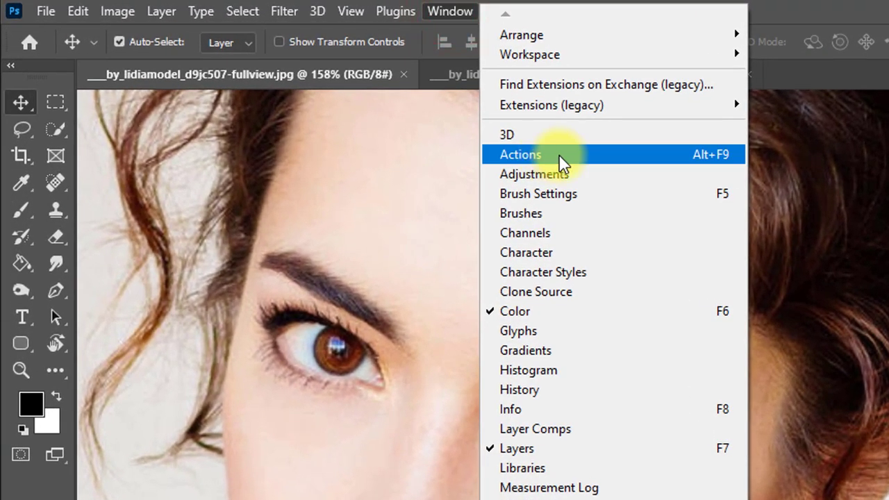
pyautogui.click(601, 155)
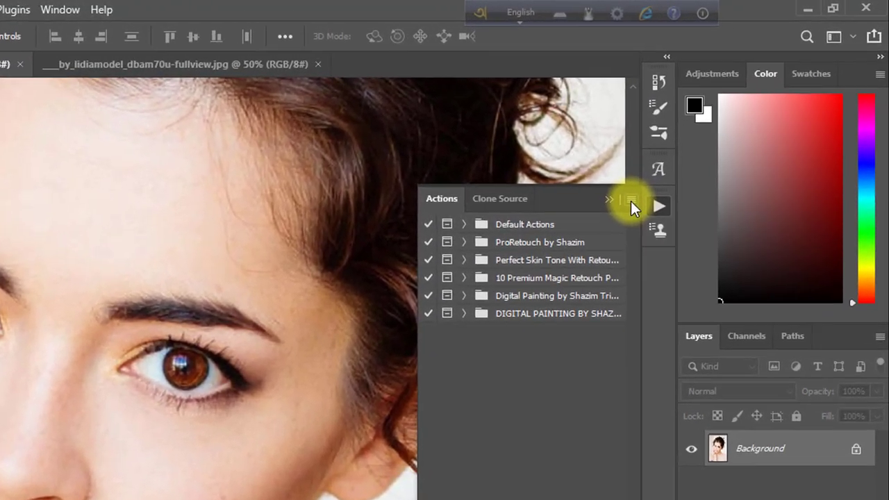
pyautogui.click(631, 201)
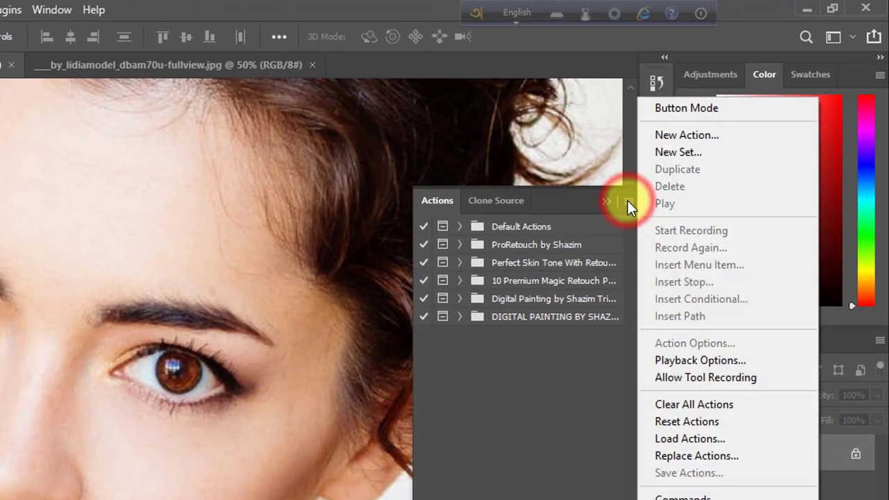
pyautogui.click(694, 439)
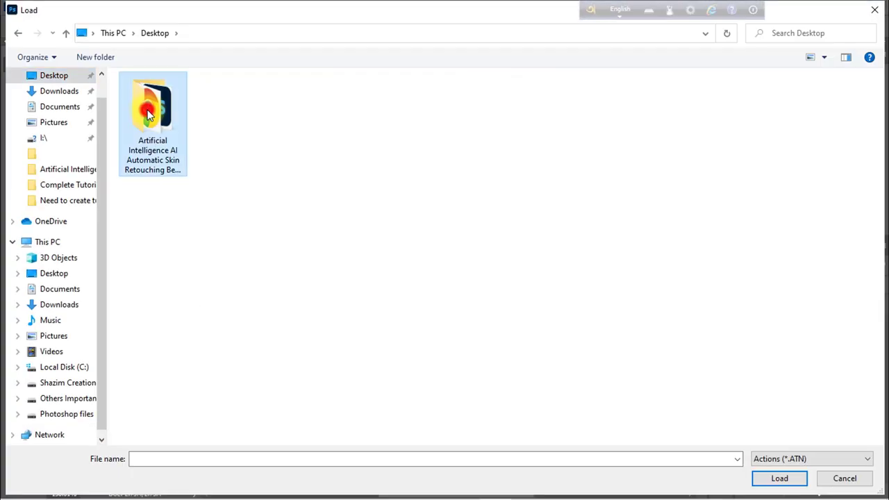
pyautogui.doubleClick(148, 115)
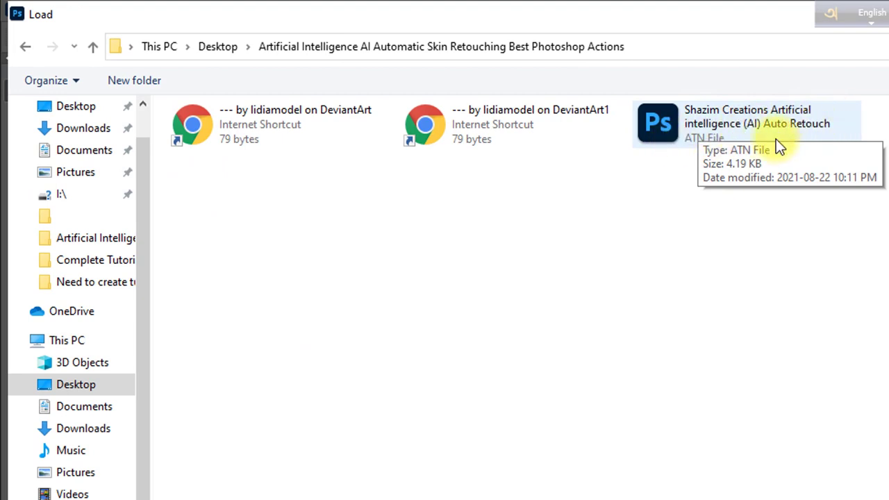
pyautogui.click(736, 132)
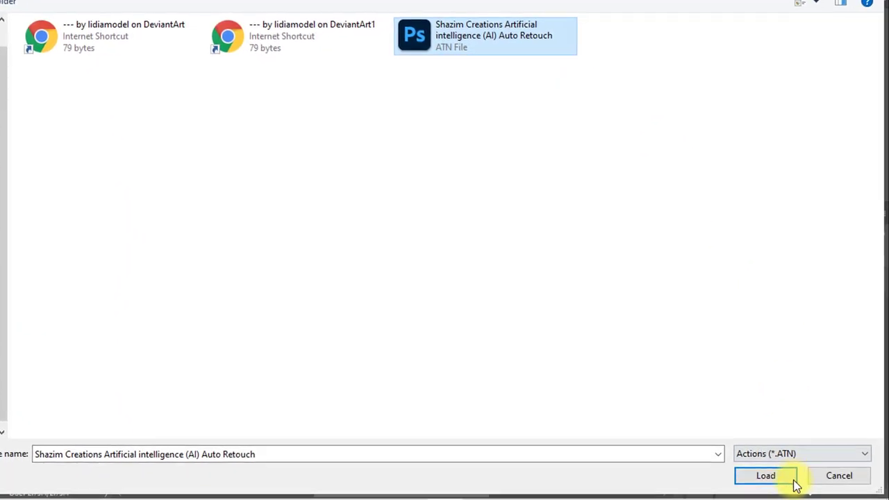
pyautogui.click(763, 476)
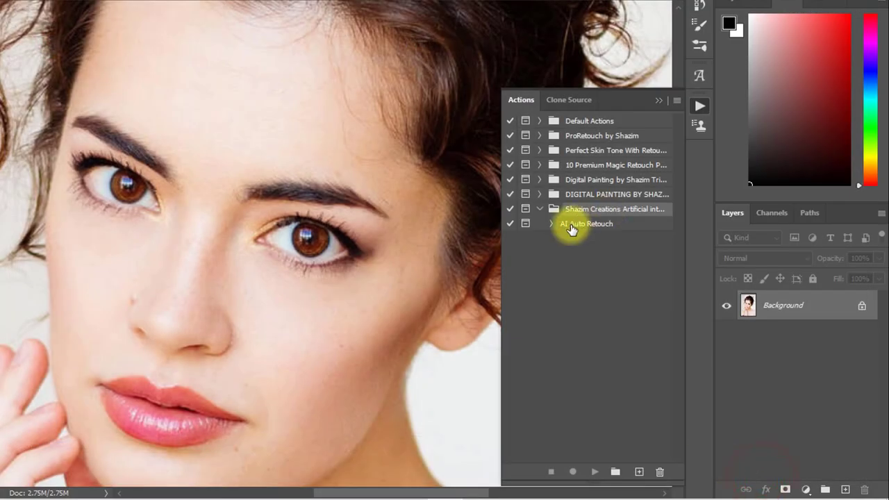
# Play the AI Auto Retouch action on the portrait and continue past its message
pyautogui.click(570, 223)
pyautogui.click(565, 226)
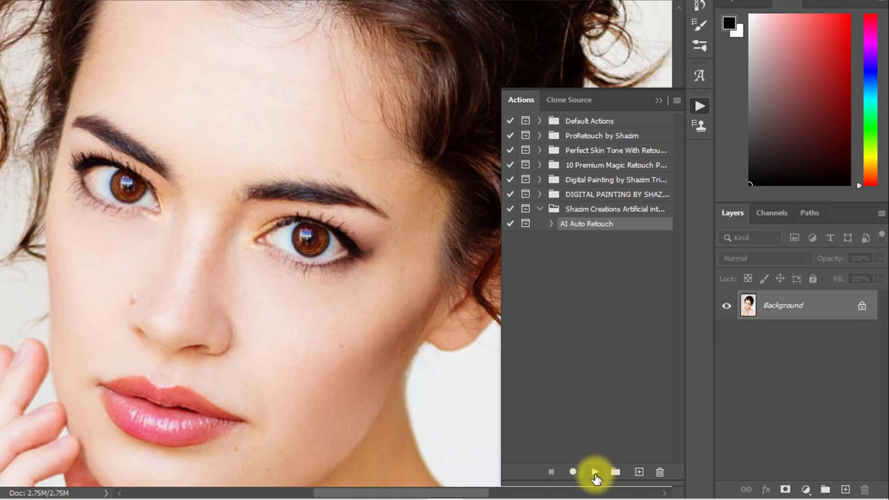
pyautogui.moveTo(617, 101); pyautogui.dragTo(617, 0)
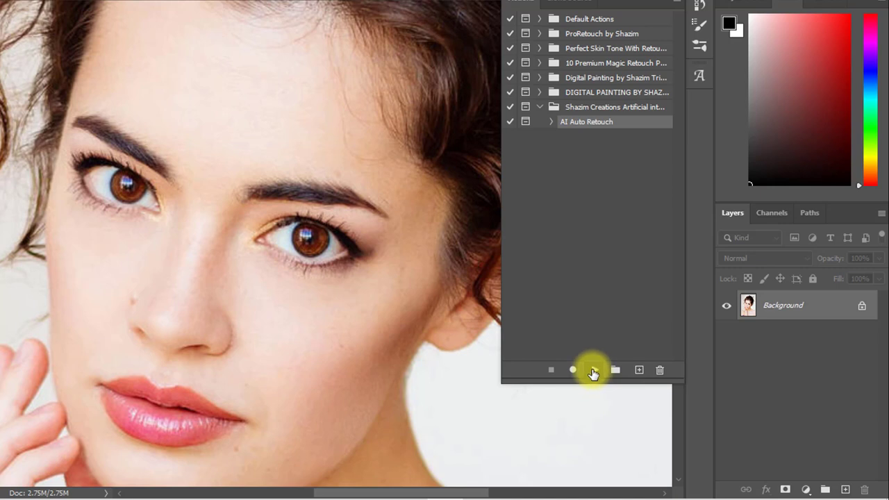
pyautogui.click(594, 372)
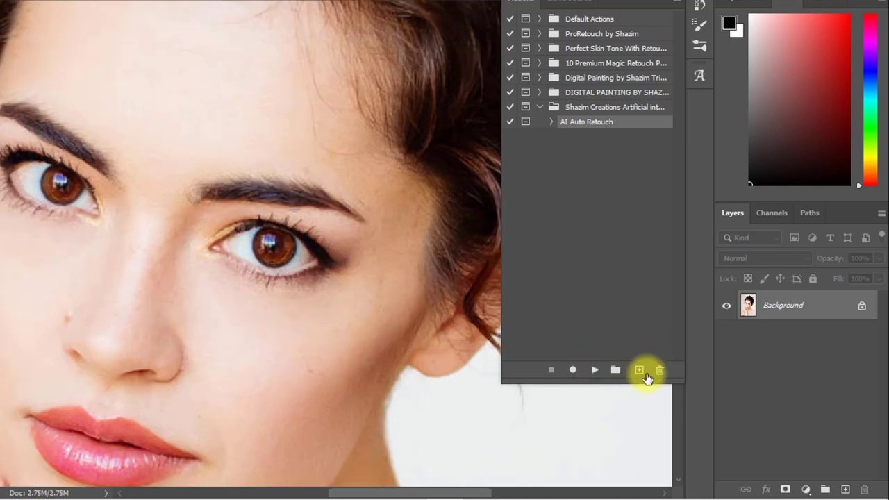
pyautogui.click(593, 373)
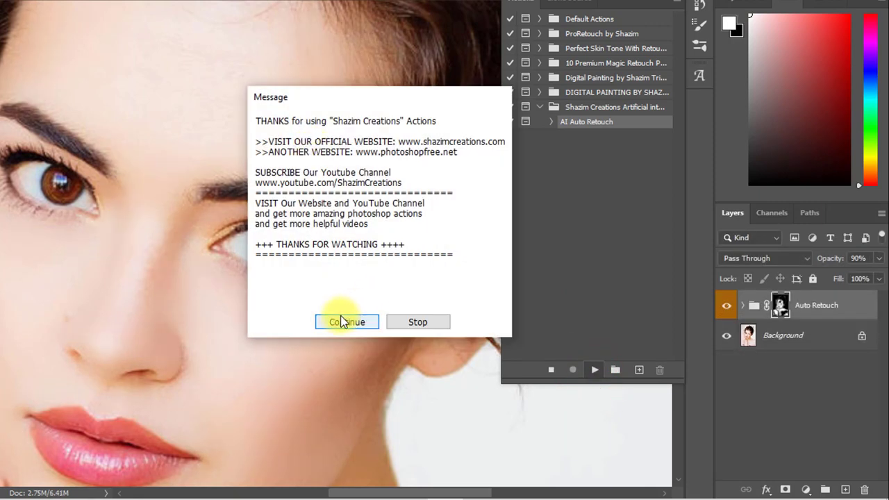
pyautogui.moveTo(348, 97); pyautogui.dragTo(509, 123)
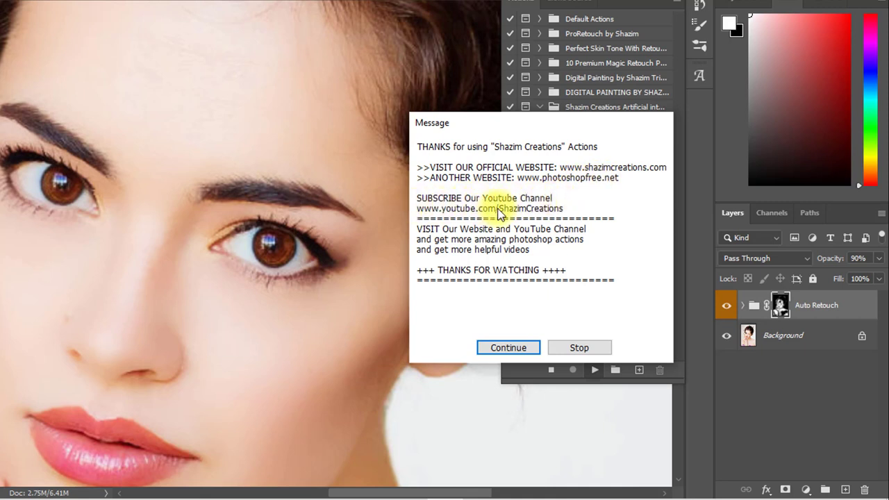
pyautogui.click(501, 349)
# Compare the skin around the eyes, nose and cheeks with the Auto Retouch group hidden and shown
pyautogui.moveTo(232, 174); pyautogui.dragTo(222, 158)
pyautogui.click(218, 155)
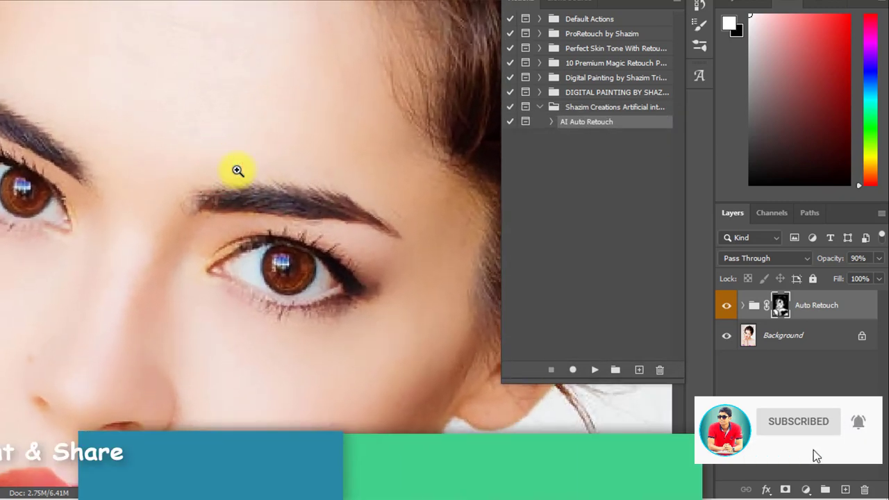
pyautogui.moveTo(236, 238); pyautogui.dragTo(287, 105)
pyautogui.click(302, 105)
pyautogui.click(353, 93)
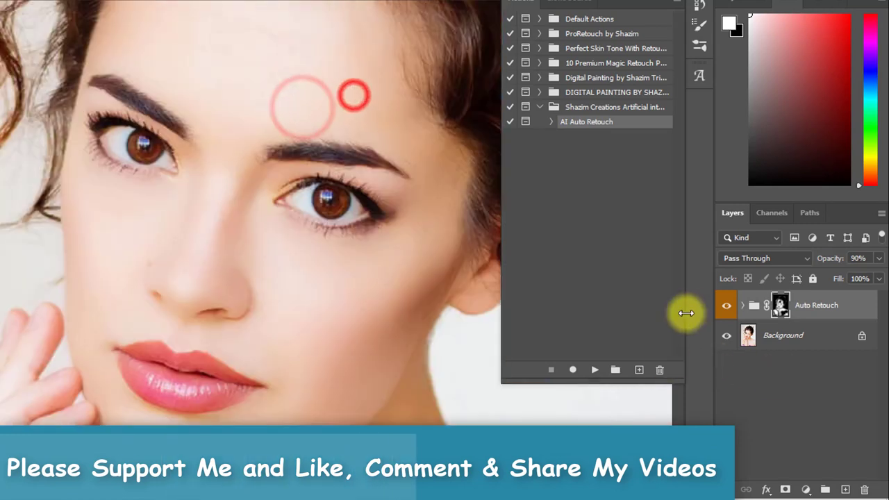
pyautogui.click(727, 306)
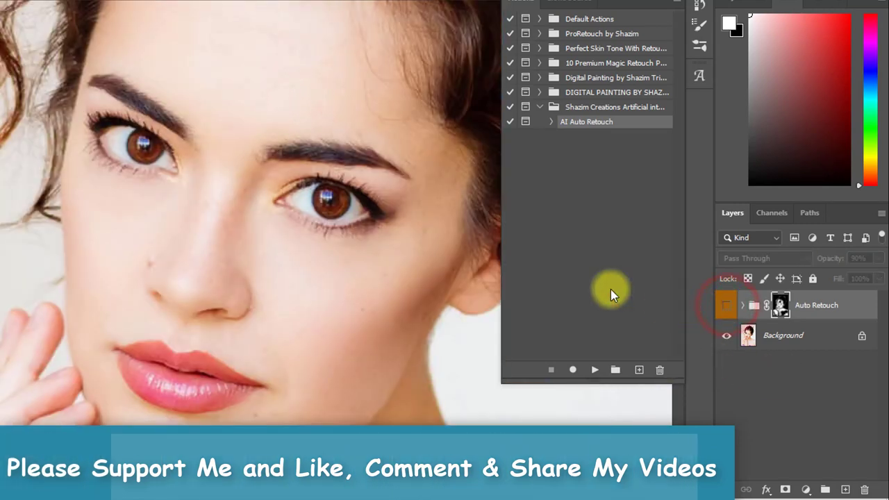
pyautogui.click(269, 169)
pyautogui.moveTo(314, 172); pyautogui.dragTo(291, 173)
pyautogui.click(725, 305)
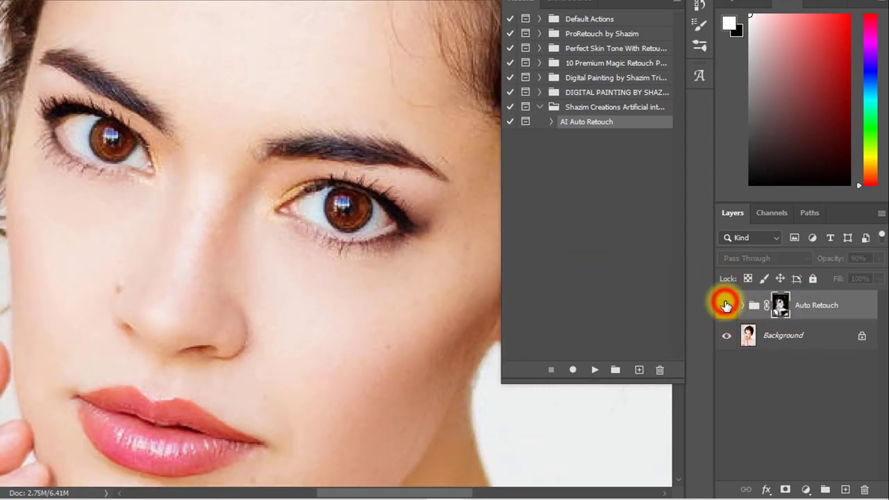
pyautogui.click(725, 305)
pyautogui.moveTo(299, 121); pyautogui.dragTo(261, 122)
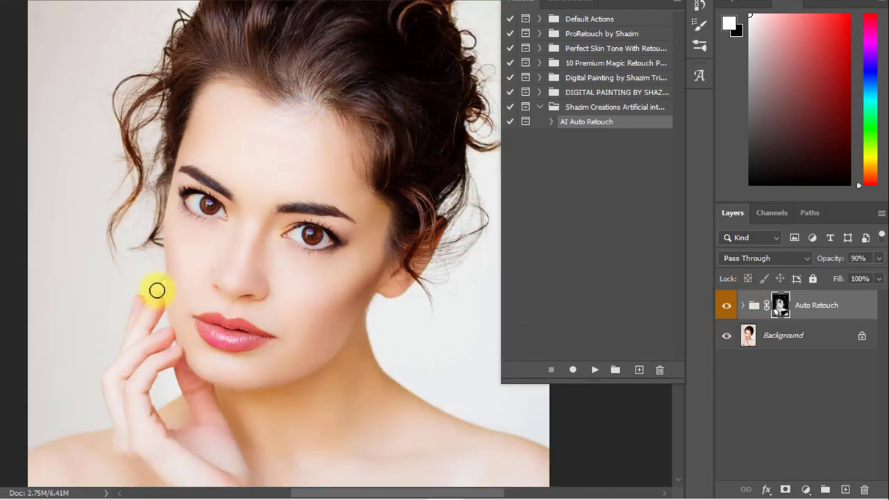
# Inspect the forehead and hairline closely, comparing them with the Auto Retouch group shown and hidden
pyautogui.moveTo(198, 158); pyautogui.dragTo(221, 149)
pyautogui.moveTo(282, 93); pyautogui.dragTo(238, 186)
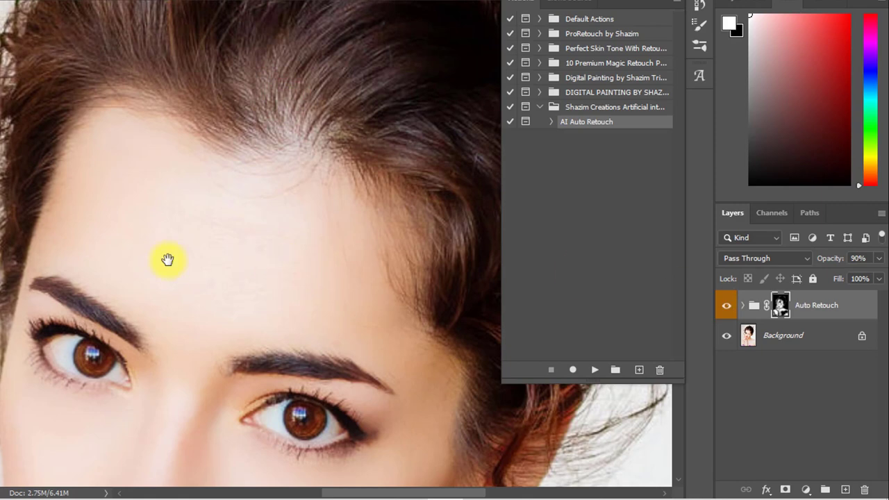
pyautogui.keyDown('alt'); pyautogui.click(195, 273); pyautogui.keyUp('alt')
pyautogui.keyDown('alt'); pyautogui.click(218, 113); pyautogui.keyUp('alt')
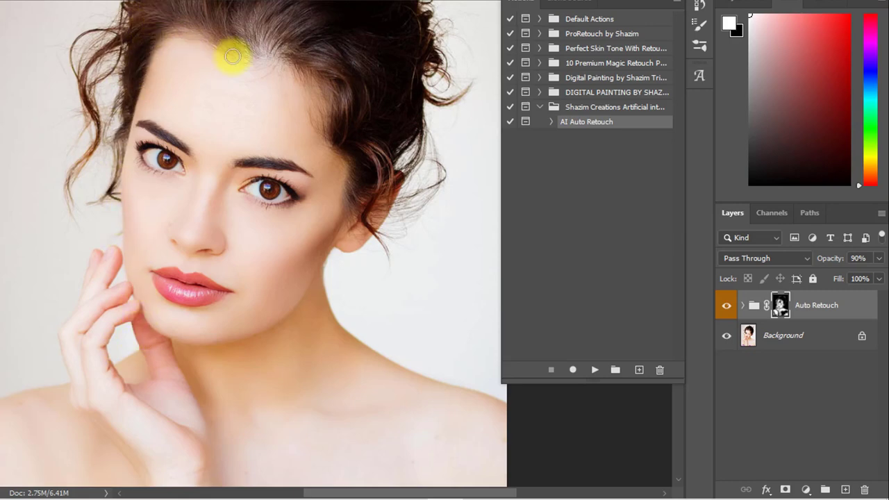
pyautogui.click(729, 307)
pyautogui.click(169, 99)
pyautogui.click(284, 94)
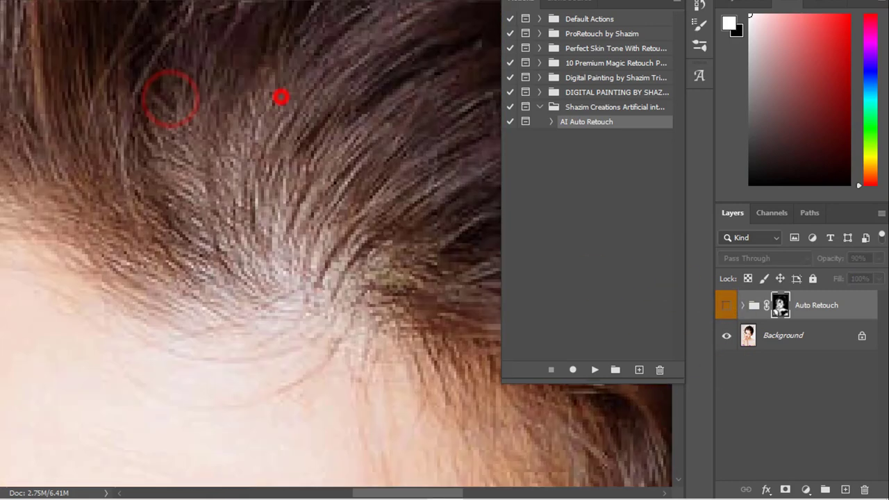
pyautogui.keyDown('alt'); pyautogui.click(231, 277); pyautogui.keyUp('alt')
pyautogui.keyDown('alt'); pyautogui.click(255, 216); pyautogui.keyUp('alt')
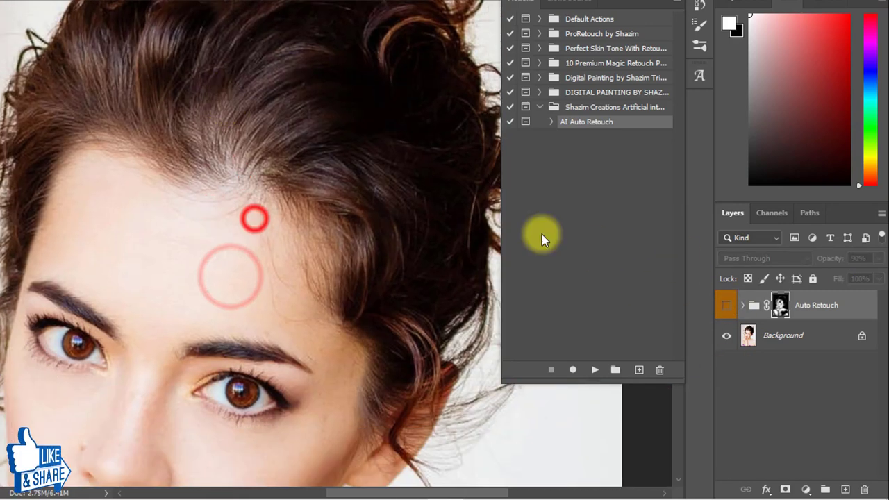
pyautogui.click(725, 305)
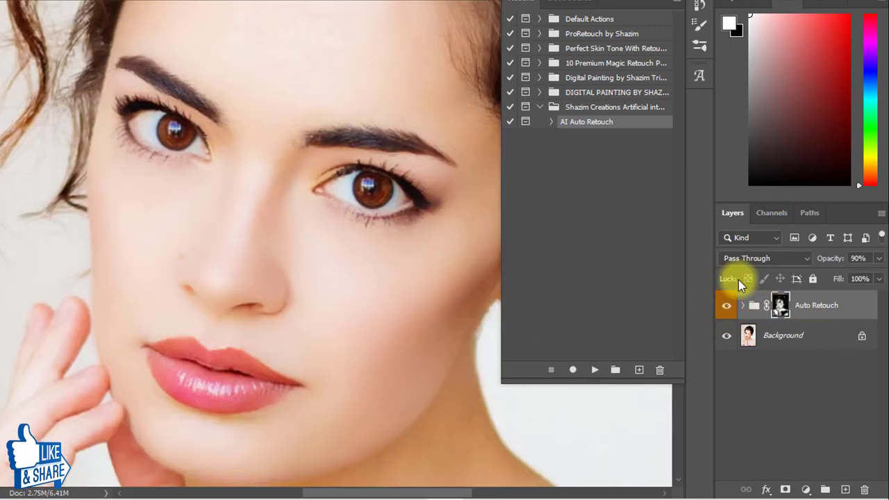
pyautogui.click(727, 307)
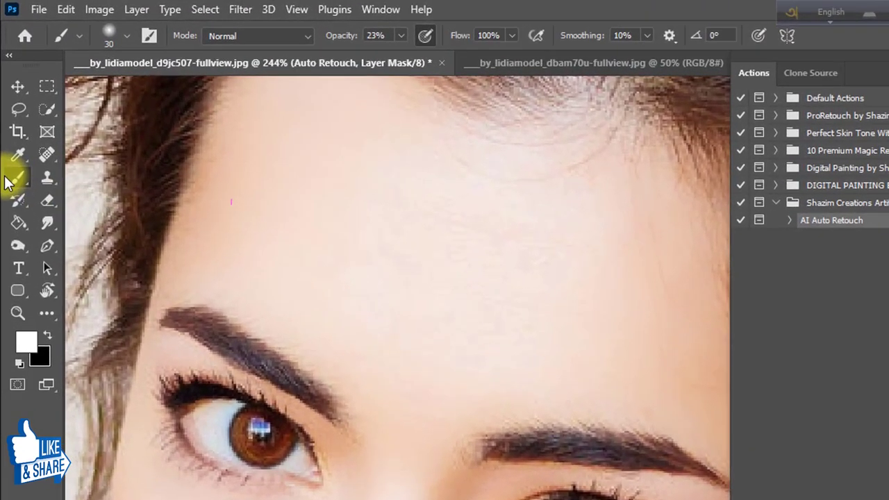
# Paint white on the Auto Retouch mask over the forehead using the Brush tool at size 30 and 23% opacity
pyautogui.rightClick(11, 182)
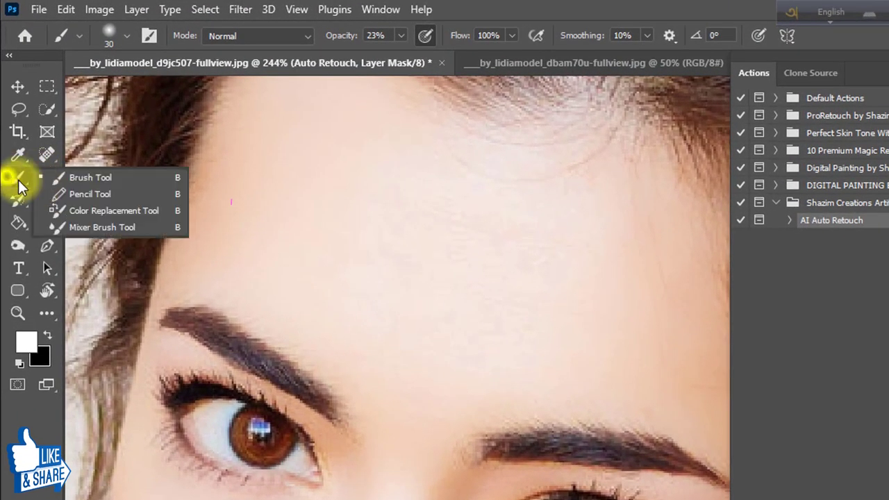
pyautogui.click(77, 177)
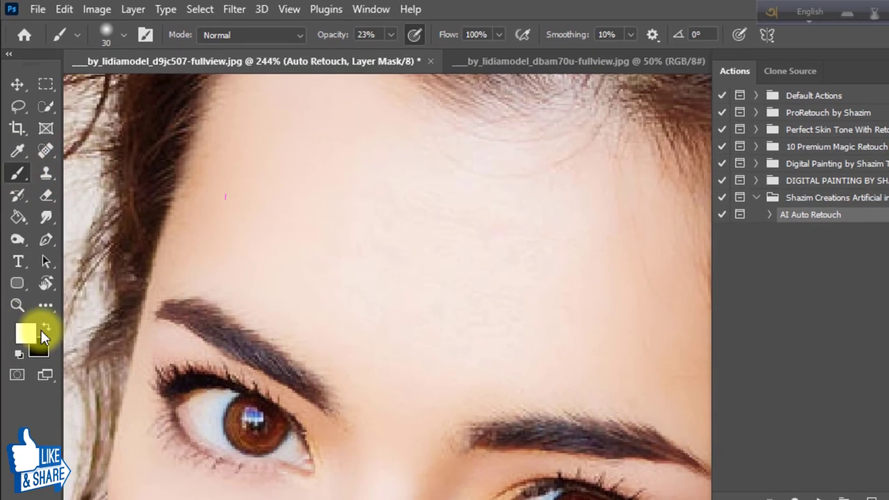
pyautogui.moveTo(390, 297)
pyautogui.mouseDown()
pyautogui.moveTo(354, 368)
pyautogui.moveTo(328, 373)
pyautogui.mouseUp()
pyautogui.moveTo(362, 256)
pyautogui.mouseDown()
pyautogui.moveTo(327, 163)
pyautogui.moveTo(473, 322)
pyautogui.mouseUp()
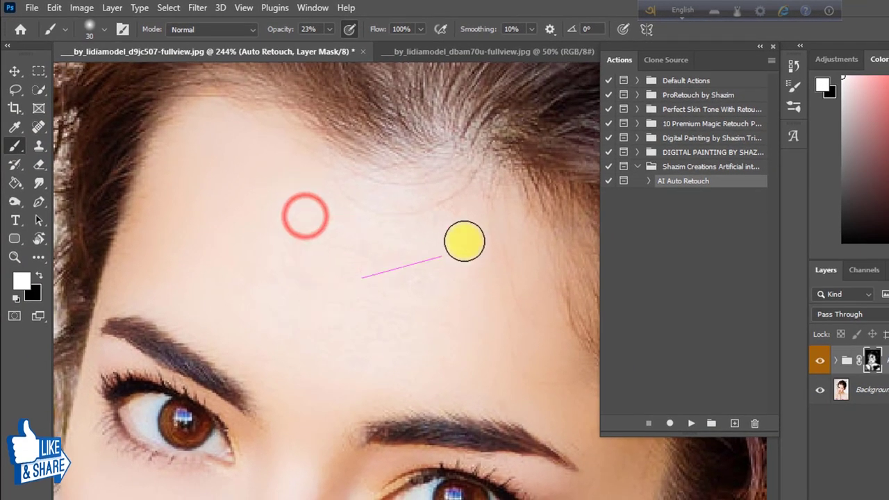
pyautogui.moveTo(610, 417); pyautogui.dragTo(533, 253)
# Brush white on the mask over the temple and cheek beside the eye to strengthen the retouch
pyautogui.moveTo(446, 173)
pyautogui.mouseDown()
pyautogui.moveTo(518, 229)
pyautogui.moveTo(492, 213)
pyautogui.mouseUp()
pyautogui.moveTo(469, 184); pyautogui.dragTo(481, 165)
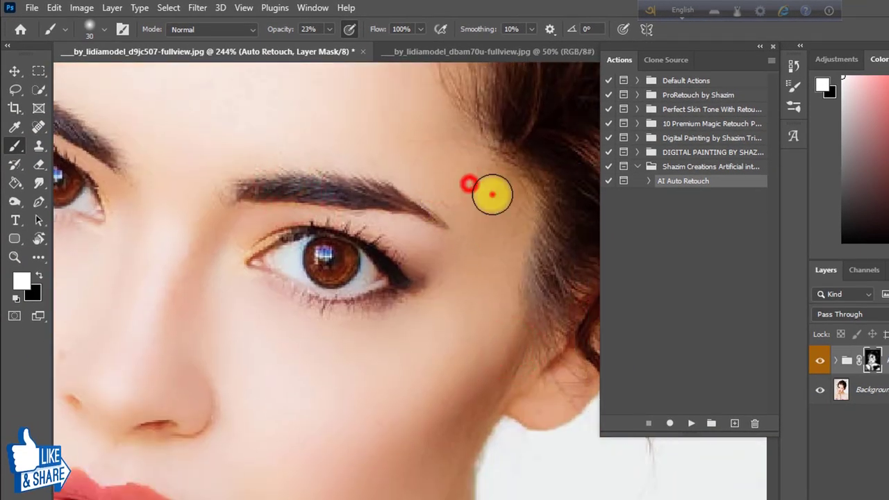
pyautogui.moveTo(493, 195); pyautogui.dragTo(508, 218)
pyautogui.moveTo(498, 238); pyautogui.dragTo(485, 301)
pyautogui.moveTo(466, 351); pyautogui.dragTo(629, 204)
pyautogui.moveTo(441, 242); pyautogui.dragTo(413, 233)
pyautogui.moveTo(391, 160)
pyautogui.mouseDown()
pyautogui.moveTo(390, 152)
pyautogui.moveTo(375, 167)
pyautogui.mouseUp()
pyautogui.moveTo(384, 171)
pyautogui.mouseDown()
pyautogui.moveTo(468, 212)
pyautogui.moveTo(440, 200)
pyautogui.mouseUp()
# Continue painting white on the mask over the remaining skin around the nose and cheeks
pyautogui.moveTo(266, 234); pyautogui.dragTo(269, 259)
pyautogui.moveTo(260, 323); pyautogui.dragTo(264, 212)
pyautogui.moveTo(202, 214); pyautogui.dragTo(143, 221)
pyautogui.moveTo(219, 226); pyautogui.dragTo(317, 211)
pyautogui.moveTo(278, 249); pyautogui.dragTo(314, 245)
pyautogui.moveTo(318, 180); pyautogui.dragTo(210, 456)
pyautogui.moveTo(379, 216); pyautogui.dragTo(359, 377)
pyautogui.moveTo(354, 224); pyautogui.dragTo(389, 225)
pyautogui.moveTo(337, 171); pyautogui.dragTo(356, 245)
pyautogui.moveTo(372, 194)
pyautogui.mouseDown()
pyautogui.moveTo(411, 197)
pyautogui.moveTo(397, 161)
pyautogui.mouseUp()
# Examine the forehead, eyes, nose and cheeks, comparing them with the Auto Retouch group hidden and shown
pyautogui.click(820, 361)
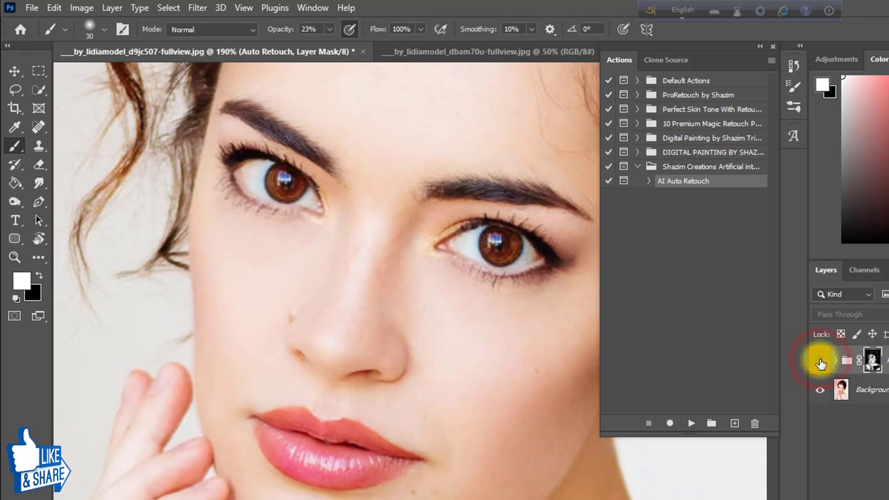
pyautogui.moveTo(455, 263); pyautogui.dragTo(365, 299)
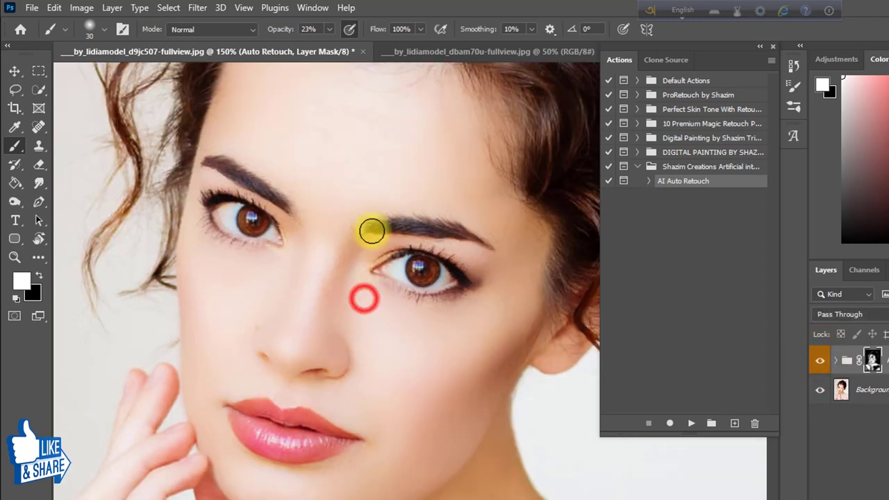
pyautogui.moveTo(379, 133)
pyautogui.mouseDown()
pyautogui.moveTo(411, 125)
pyautogui.moveTo(395, 133)
pyautogui.mouseUp()
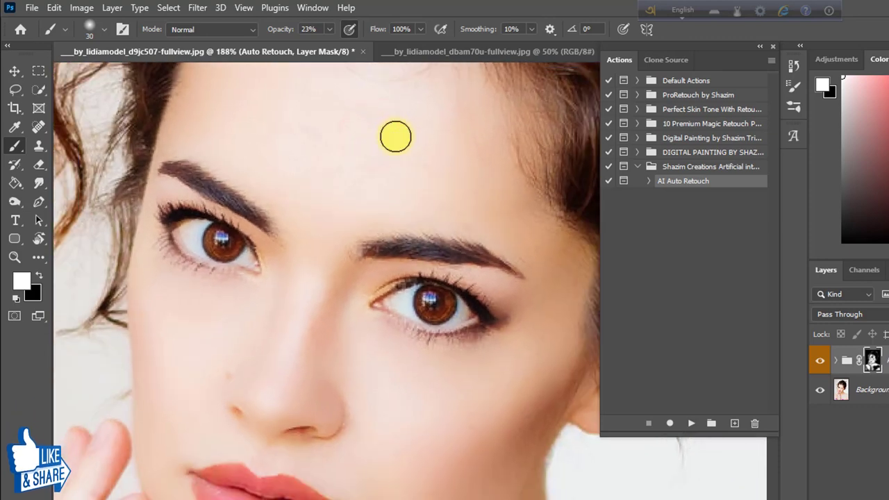
pyautogui.moveTo(445, 176); pyautogui.dragTo(401, 274)
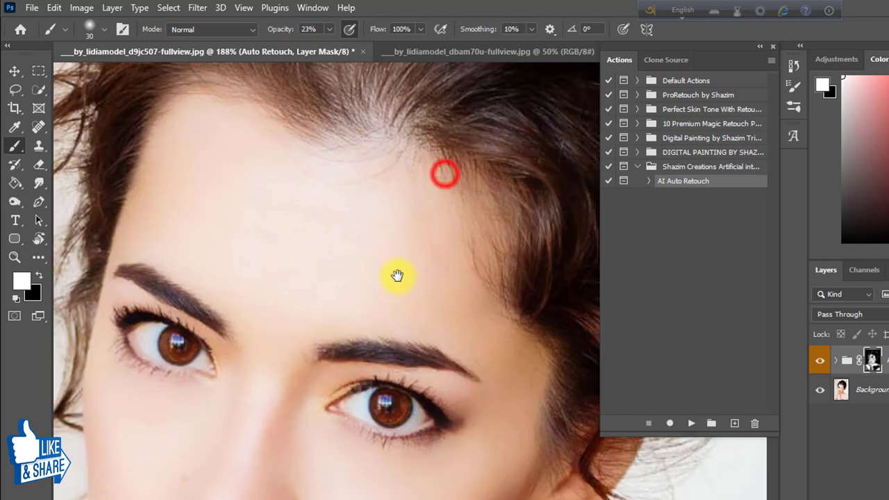
pyautogui.moveTo(456, 324); pyautogui.dragTo(421, 184)
pyautogui.moveTo(316, 351); pyautogui.dragTo(385, 301)
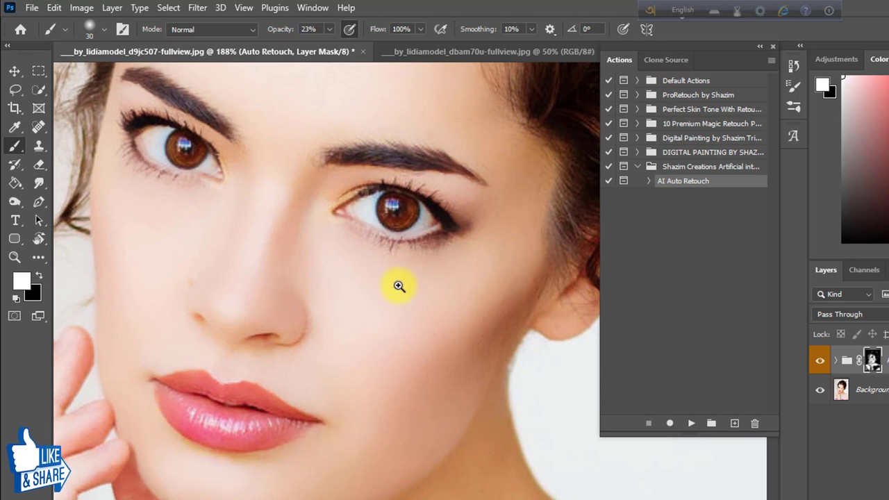
pyautogui.moveTo(399, 282); pyautogui.dragTo(371, 279)
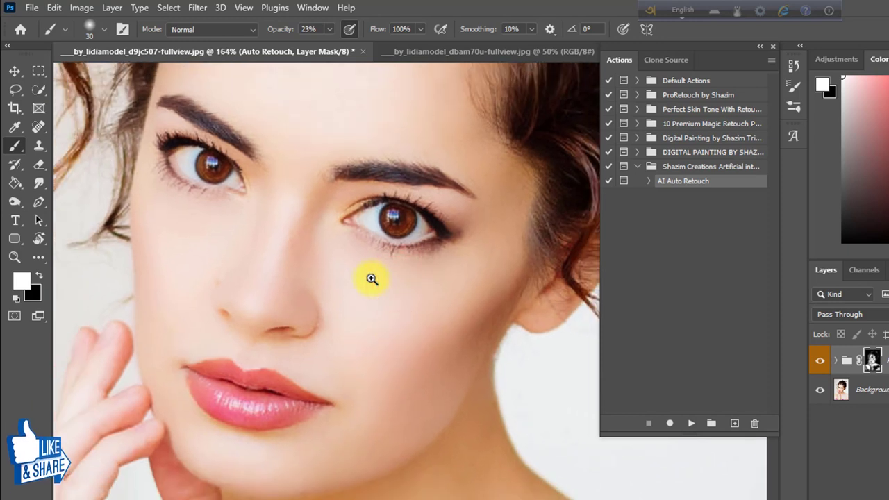
pyautogui.click(821, 362)
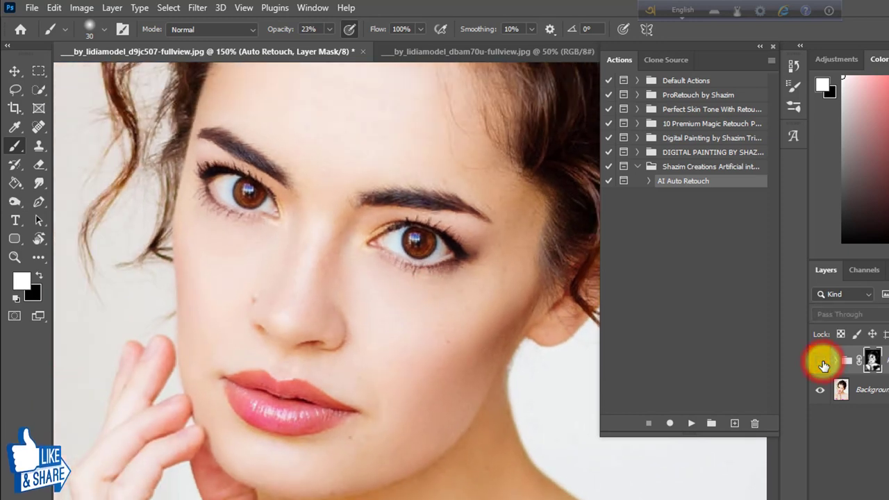
pyautogui.keyDown('alt'); pyautogui.click(421, 221); pyautogui.keyUp('alt')
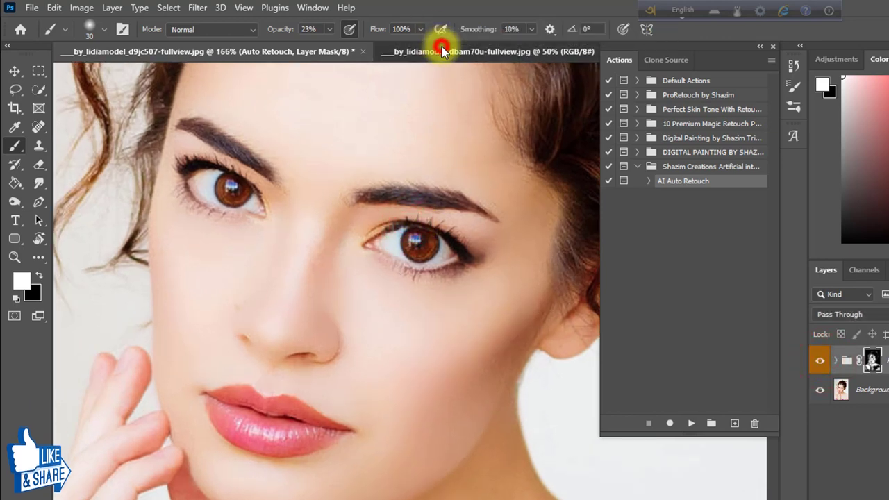
# Switch to the second open portrait, play the AI Auto Retouch action on it and continue past its message
pyautogui.click(441, 49)
pyautogui.moveTo(408, 240)
pyautogui.mouseDown()
pyautogui.moveTo(453, 238)
pyautogui.moveTo(413, 237)
pyautogui.mouseUp()
pyautogui.click(414, 237)
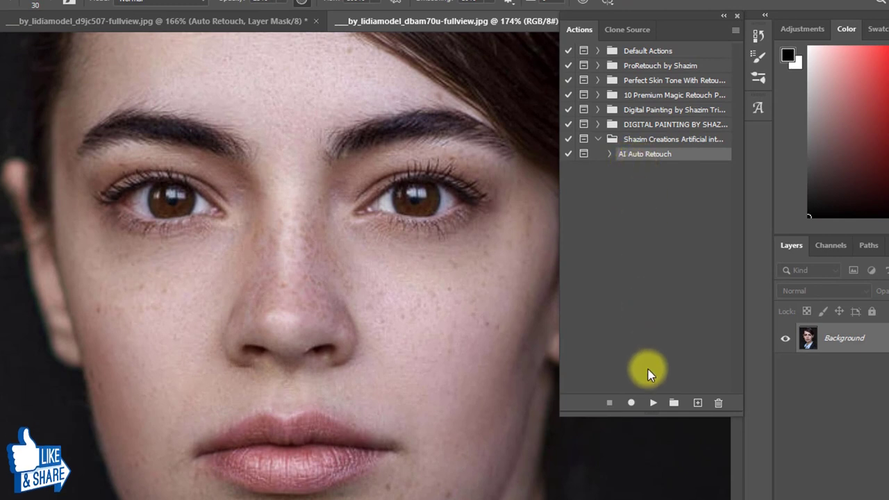
pyautogui.click(653, 403)
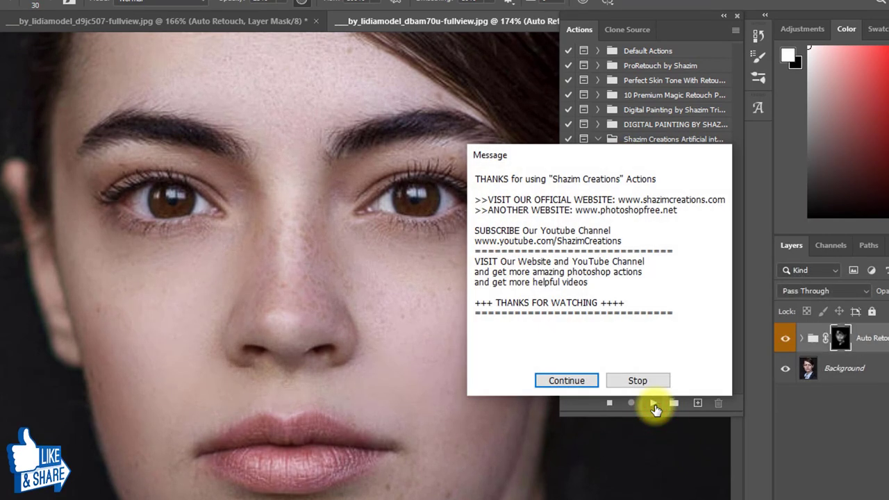
pyautogui.click(555, 381)
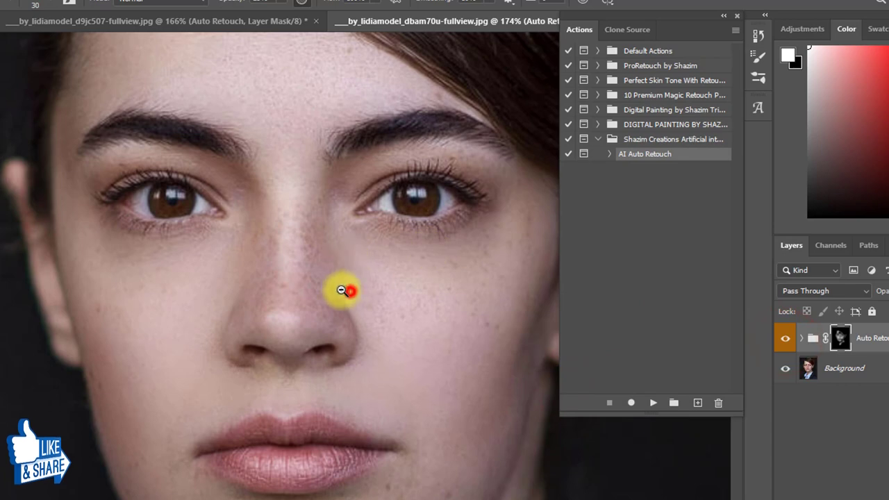
# Compare the second portrait's nose and cheeks up close with the Auto Retouch group hidden and shown
pyautogui.scroll(2, 347, 292)
pyautogui.click(784, 338)
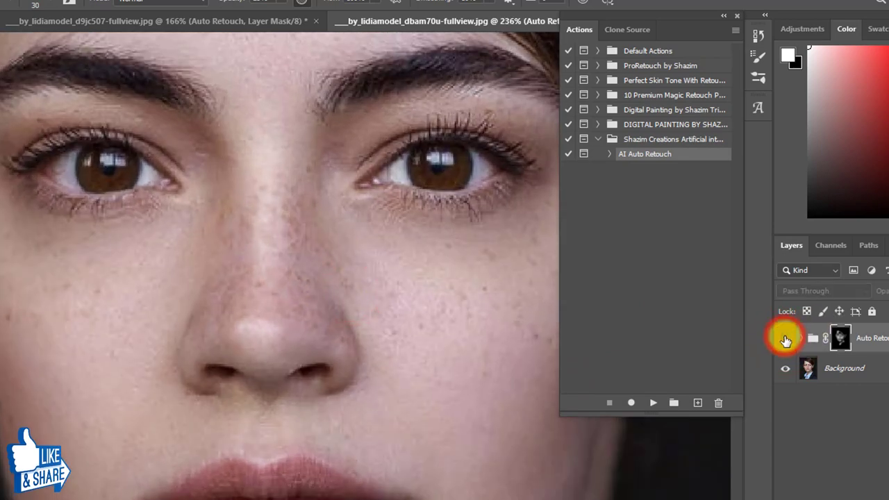
pyautogui.moveTo(339, 289)
pyautogui.mouseDown()
pyautogui.moveTo(369, 269)
pyautogui.moveTo(327, 205)
pyautogui.mouseUp()
pyautogui.scroll(-2, 326, 174)
pyautogui.click(322, 181)
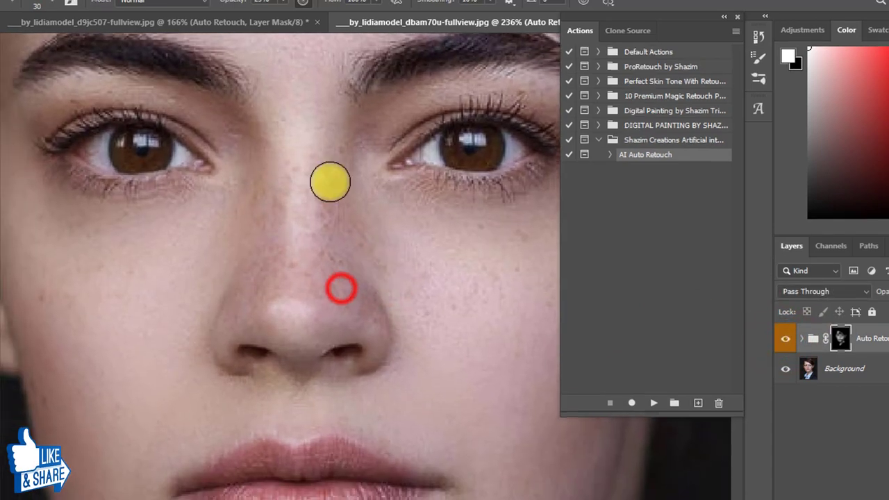
# Set both the brush opacity and the Auto Retouch group's opacity to 100%
pyautogui.moveTo(267, 30); pyautogui.dragTo(324, 30)
pyautogui.moveTo(380, 33); pyautogui.dragTo(388, 32)
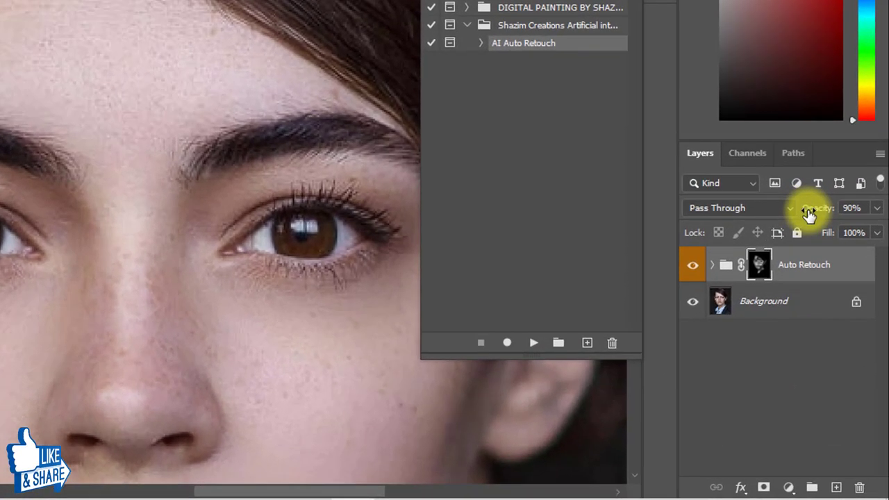
pyautogui.moveTo(804, 210); pyautogui.dragTo(854, 213)
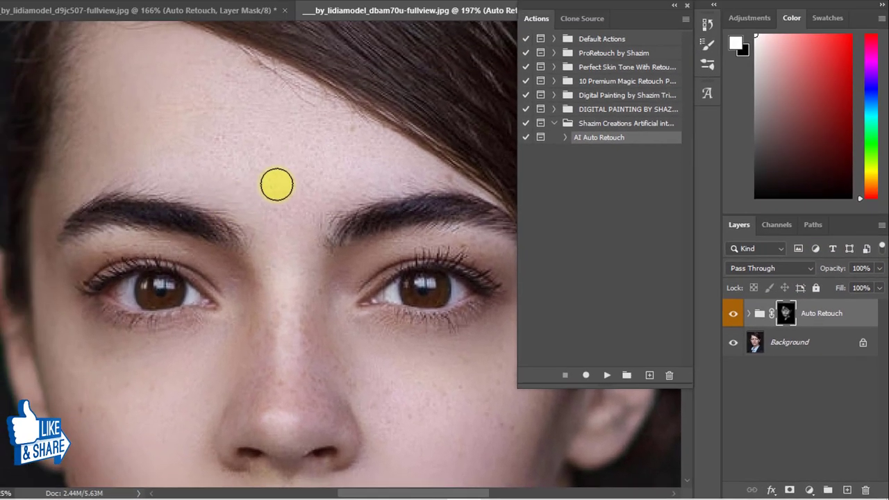
# Inspect the second portrait's forehead, cheeks and chin, comparing them with and without the Auto Retouch group
pyautogui.moveTo(276, 184); pyautogui.dragTo(285, 189)
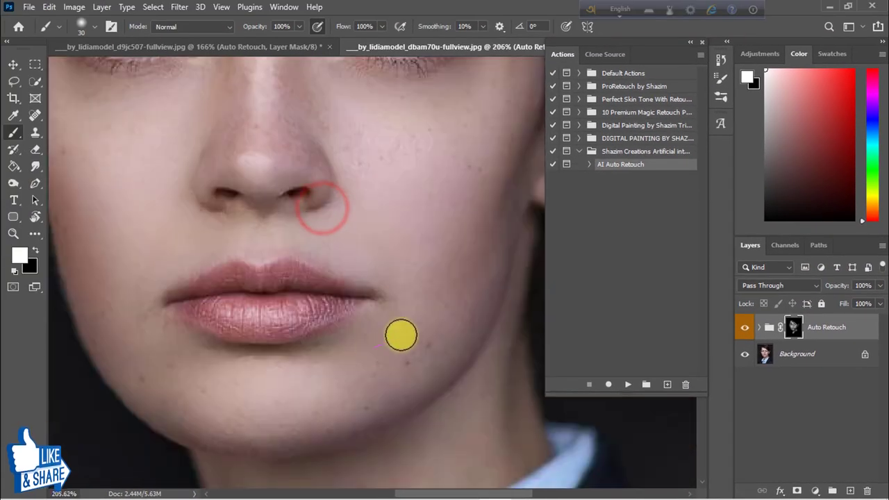
pyautogui.moveTo(400, 336); pyautogui.dragTo(414, 345)
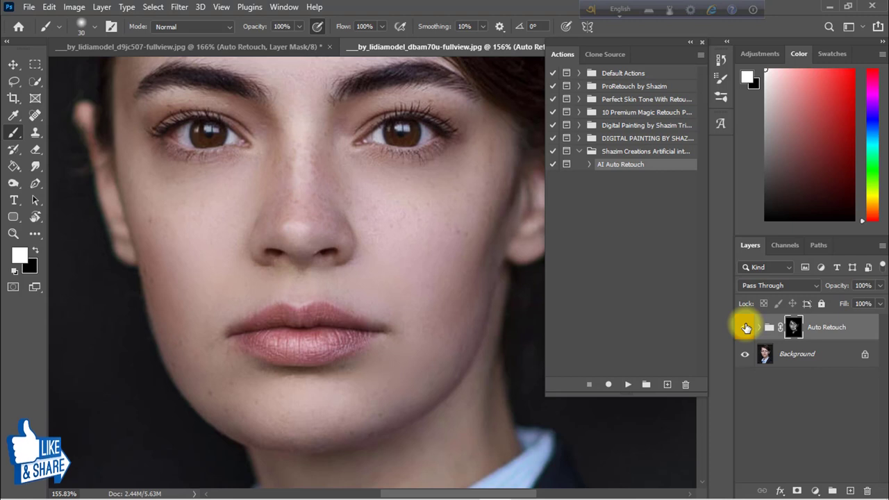
pyautogui.click(746, 327)
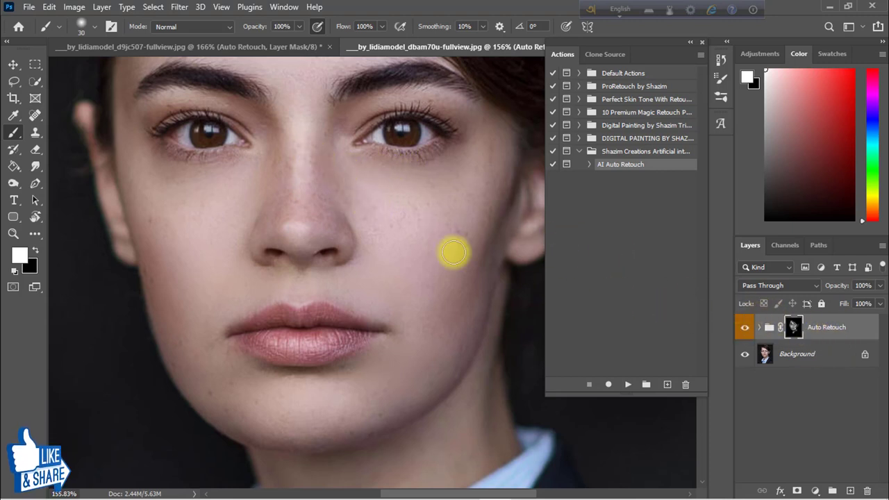
# Paint white on the second portrait's Auto Retouch mask over the nose, cheek and forehead with the Brush tool at 100% opacity
pyautogui.moveTo(14, 132); pyautogui.dragTo(67, 132)
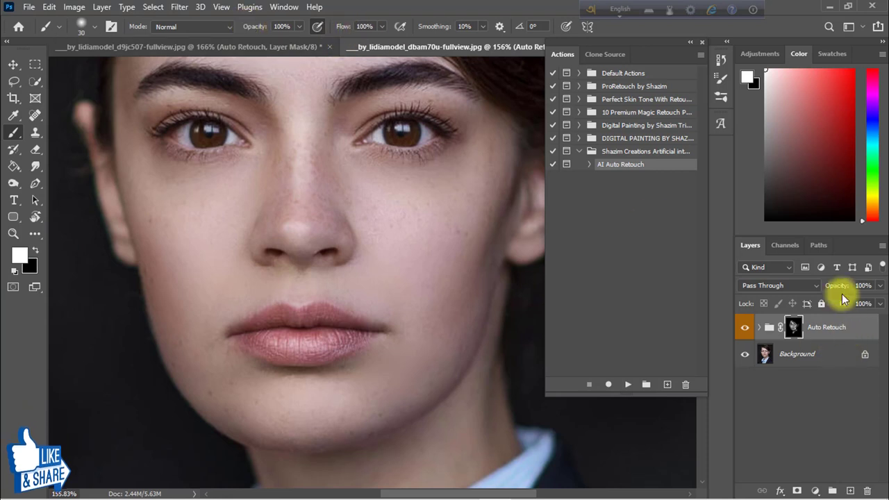
pyautogui.click(838, 288)
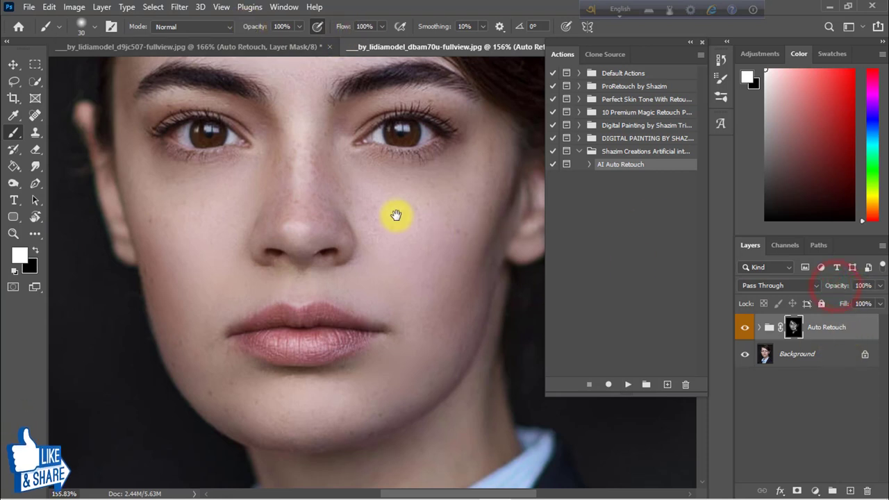
pyautogui.moveTo(394, 214); pyautogui.dragTo(390, 286)
pyautogui.click(324, 238)
pyautogui.click(288, 184)
pyautogui.click(289, 239)
pyautogui.click(311, 236)
pyautogui.click(312, 274)
pyautogui.click(288, 238)
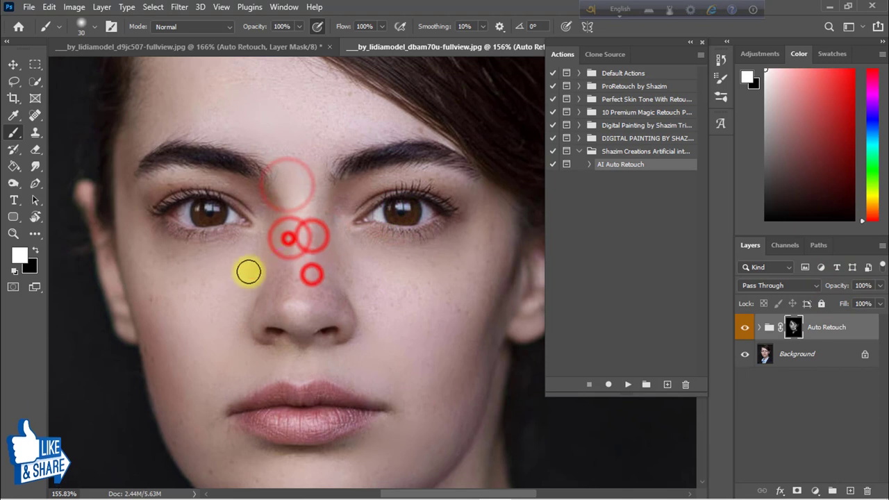
pyautogui.click(179, 292)
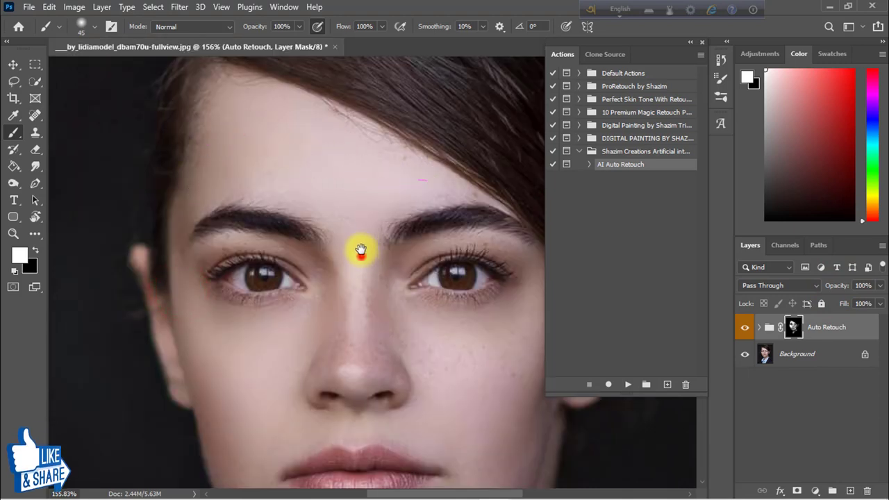
pyautogui.moveTo(361, 255); pyautogui.dragTo(331, 141)
pyautogui.click(275, 157)
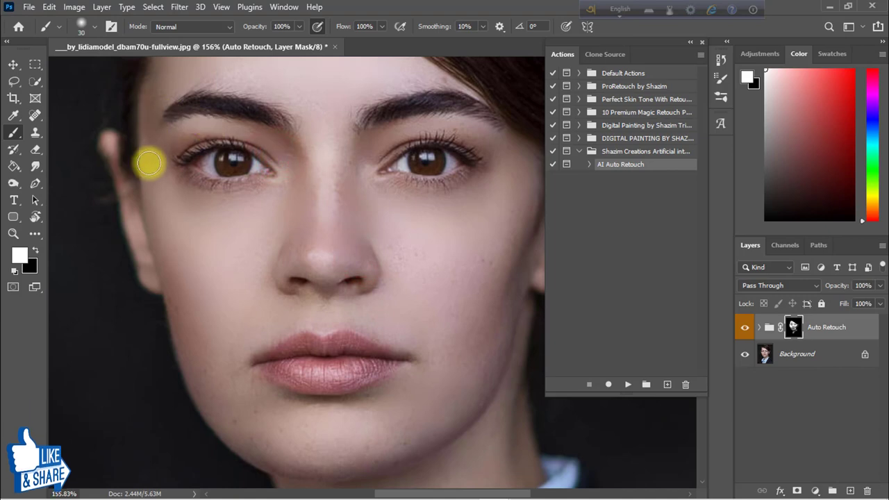
# Enlarge the brush to 70 and paint white on the mask over the other cheek, the chin and the forehead
pyautogui.press(']')
pyautogui.press(']')
pyautogui.press(']')
pyautogui.press(']')
pyautogui.press(']')
pyautogui.press(']')
pyautogui.moveTo(468, 257)
pyautogui.mouseDown()
pyautogui.moveTo(492, 226)
pyautogui.moveTo(450, 359)
pyautogui.moveTo(454, 225)
pyautogui.mouseUp()
pyautogui.click(496, 278)
pyautogui.moveTo(430, 270)
pyautogui.mouseDown()
pyautogui.moveTo(267, 317)
pyautogui.moveTo(331, 338)
pyautogui.mouseUp()
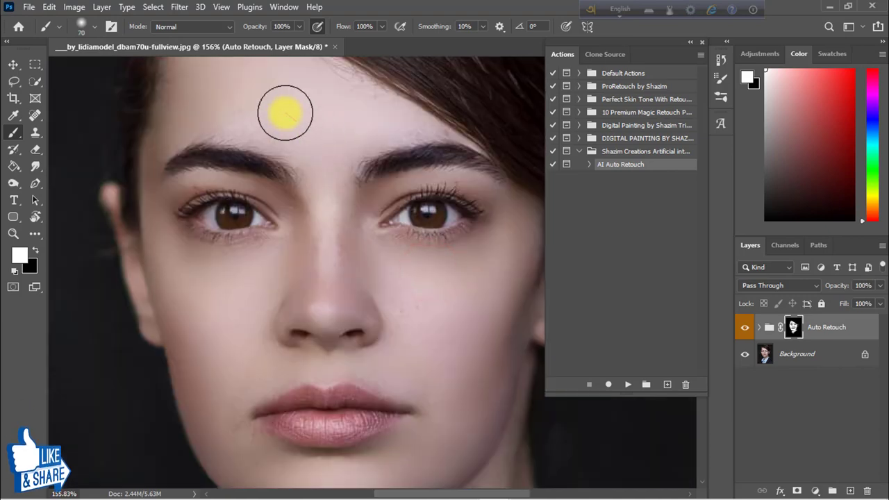
pyautogui.moveTo(285, 116); pyautogui.dragTo(313, 224)
# Compare the second portrait's whole face with the Auto Retouch group repeatedly hidden and shown
pyautogui.moveTo(346, 202)
pyautogui.mouseDown()
pyautogui.moveTo(278, 162)
pyautogui.moveTo(359, 217)
pyautogui.moveTo(284, 229)
pyautogui.moveTo(302, 230)
pyautogui.mouseUp()
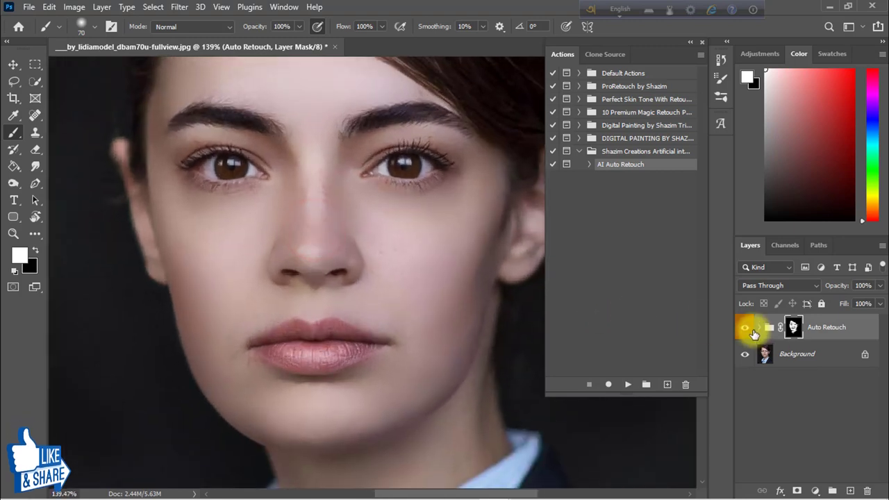
pyautogui.click(745, 327)
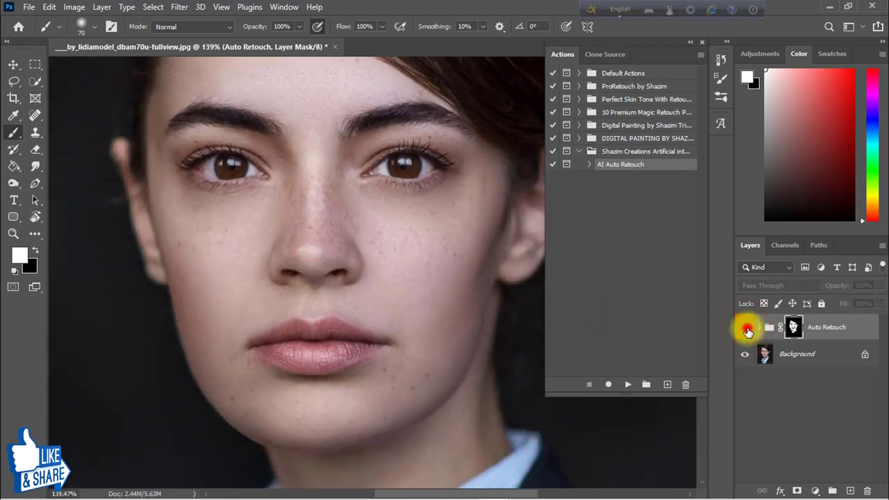
pyautogui.click(746, 329)
pyautogui.moveTo(417, 213)
pyautogui.mouseDown()
pyautogui.moveTo(445, 208)
pyautogui.moveTo(431, 212)
pyautogui.mouseUp()
pyautogui.moveTo(345, 220); pyautogui.dragTo(385, 230)
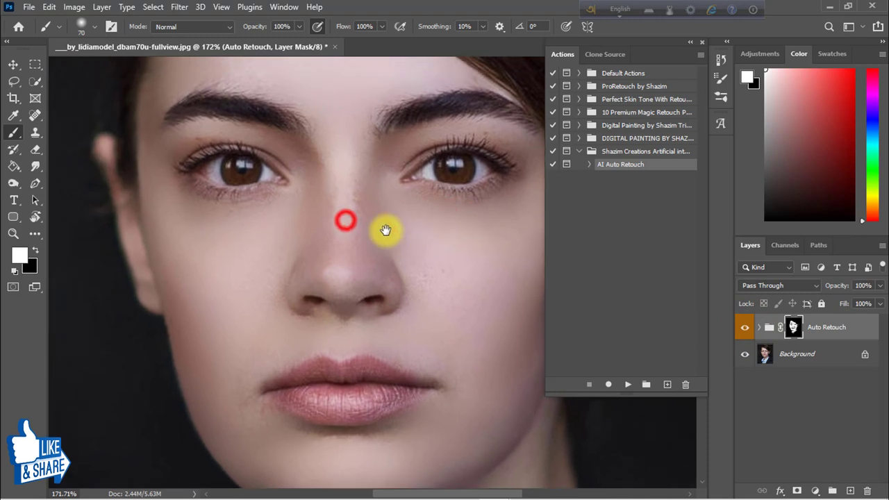
pyautogui.click(744, 328)
pyautogui.click(745, 328)
pyautogui.moveTo(402, 248); pyautogui.dragTo(355, 234)
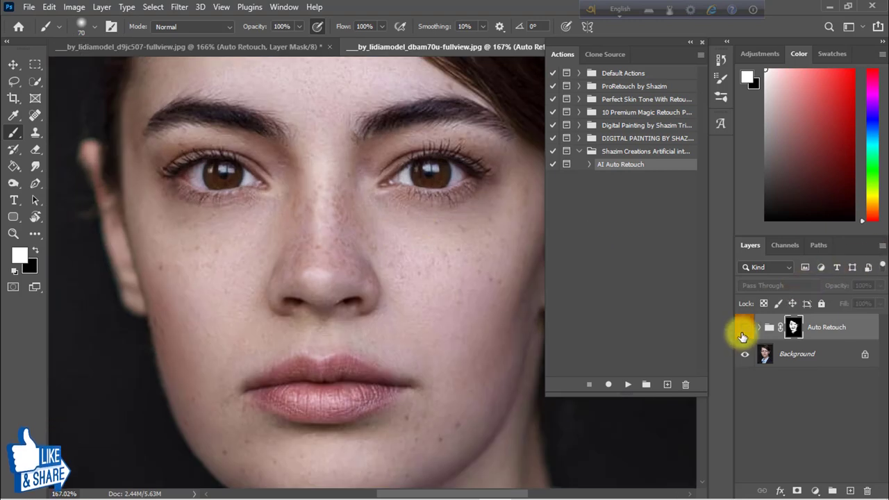
pyautogui.click(745, 328)
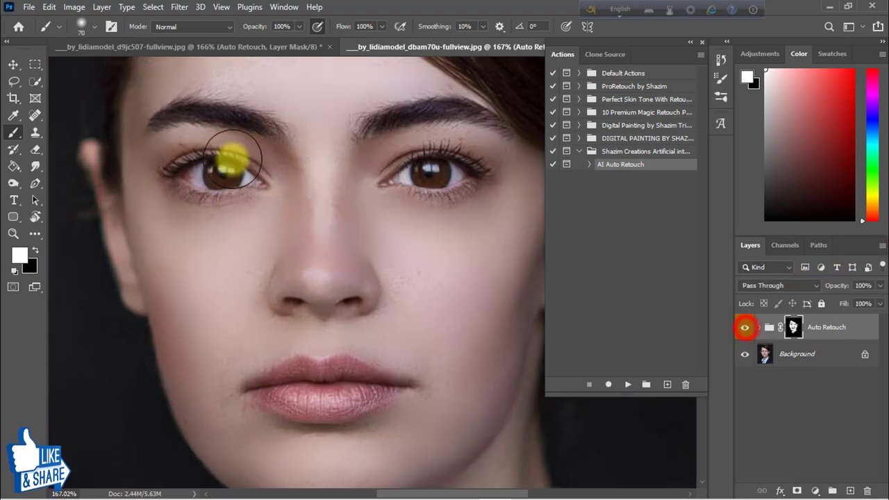
pyautogui.click(743, 327)
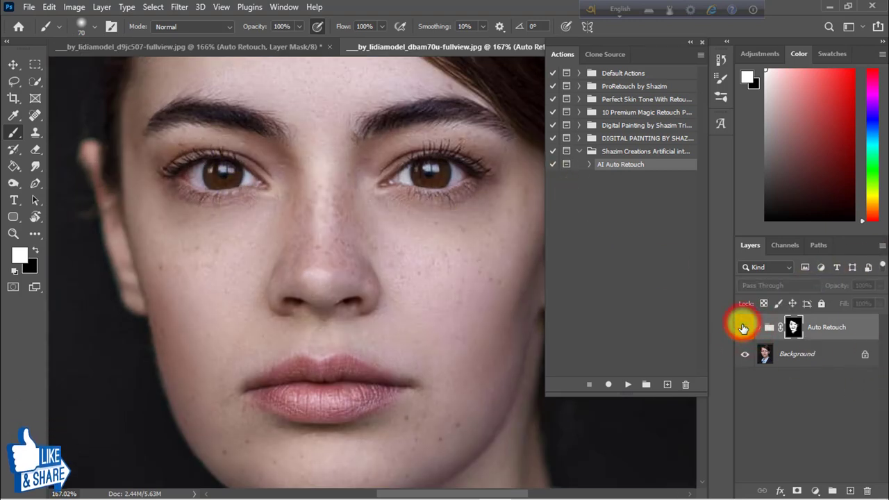
pyautogui.click(744, 327)
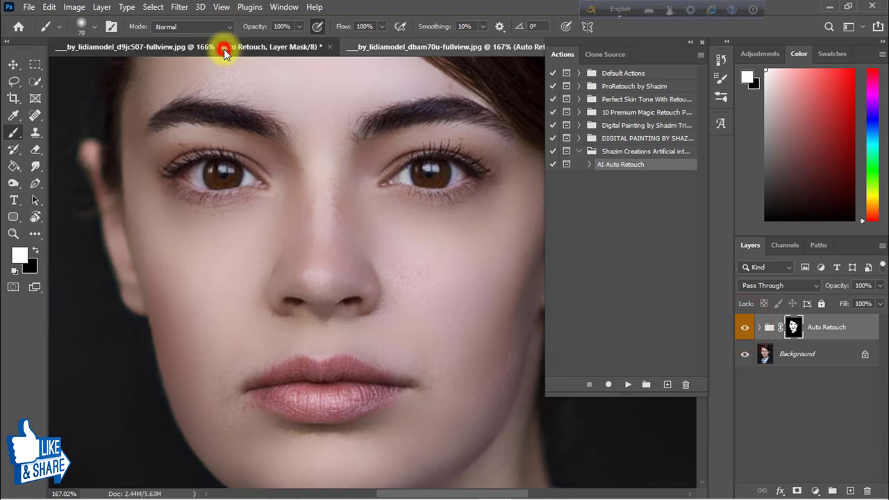
# Compare the first portrait's face with the Auto Retouch group hidden and shown, and return to the second portrait
pyautogui.click(223, 49)
pyautogui.moveTo(415, 219); pyautogui.dragTo(456, 222)
pyautogui.moveTo(452, 225); pyautogui.dragTo(351, 211)
pyautogui.click(743, 327)
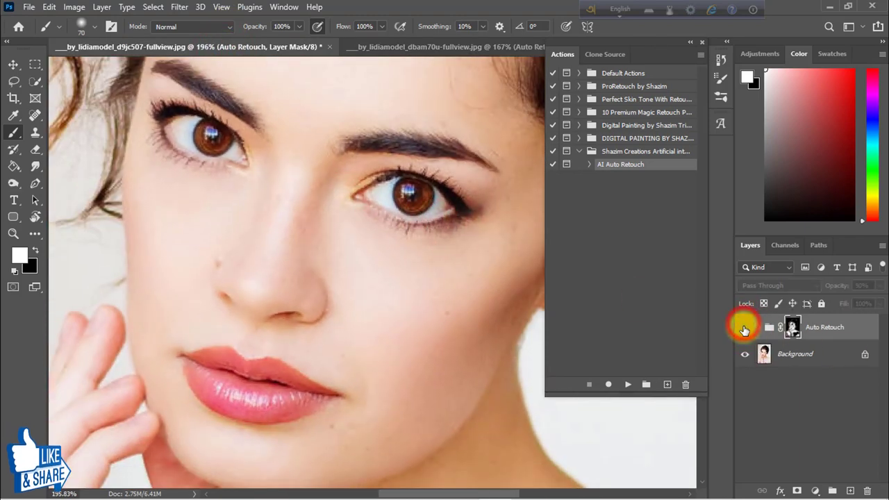
pyautogui.click(743, 327)
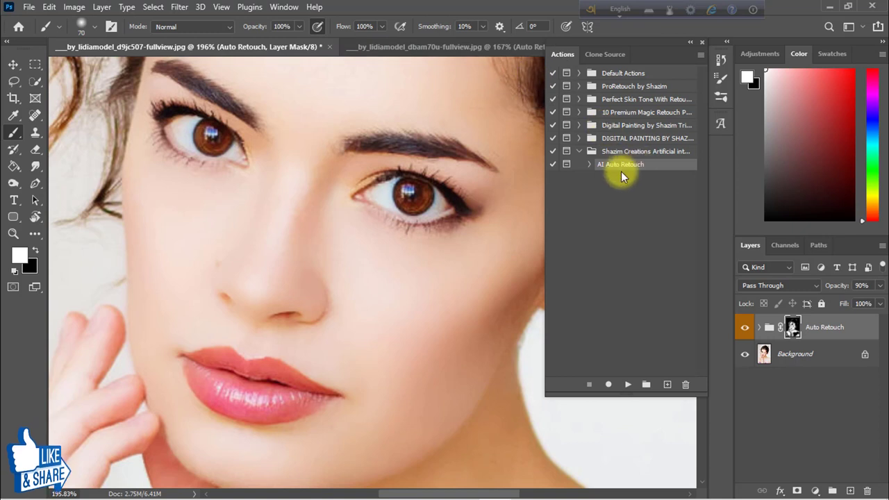
pyautogui.click(392, 50)
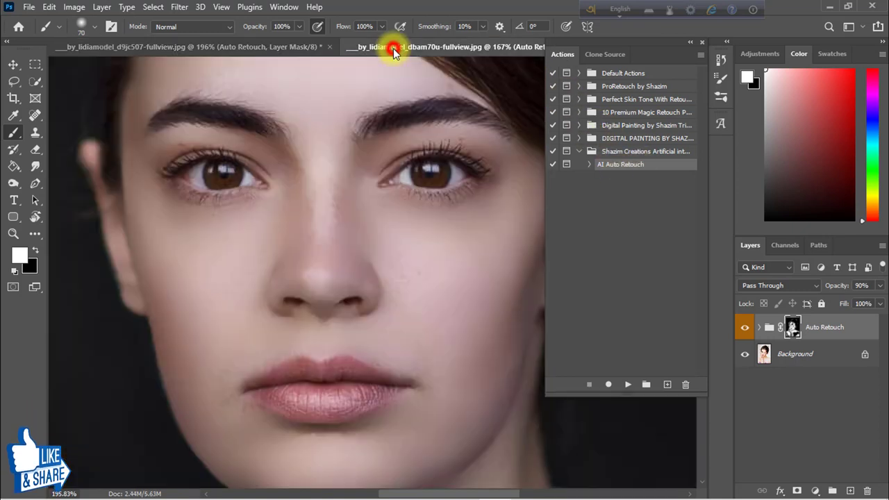